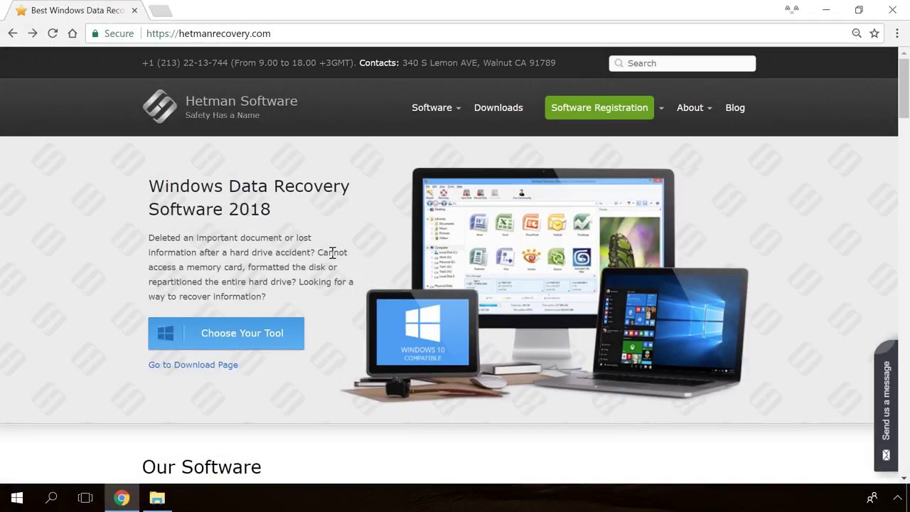
Step: Download the Hetman Partition Recovery 2.8 installer from its product page
{"action": "scroll", "coordinate": [332, 252], "scroll_direction": "down", "scroll_amount": 15}
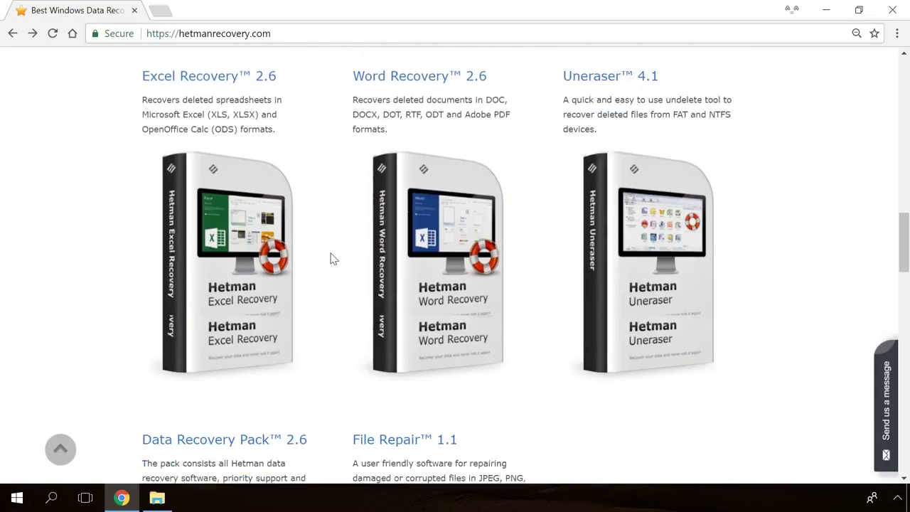
{"action": "scroll", "coordinate": [331, 258], "scroll_direction": "up", "scroll_amount": 11}
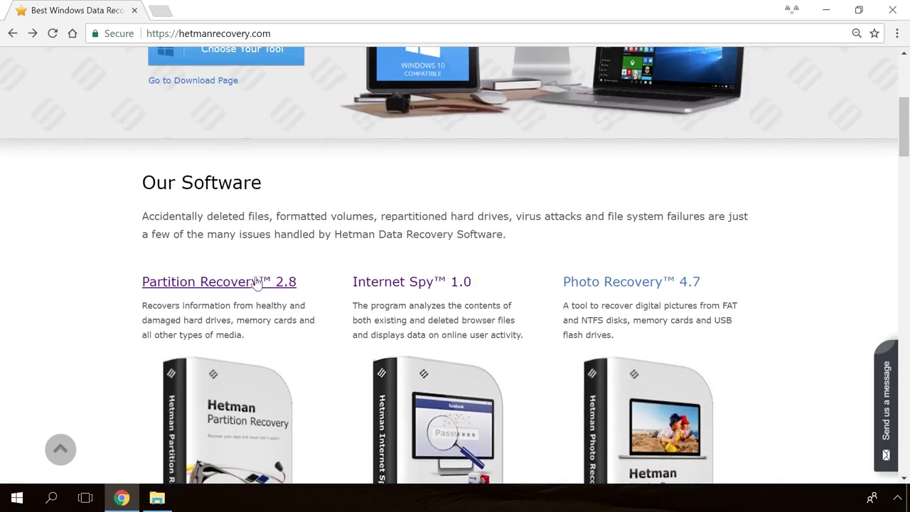
{"action": "left_click", "coordinate": [254, 282]}
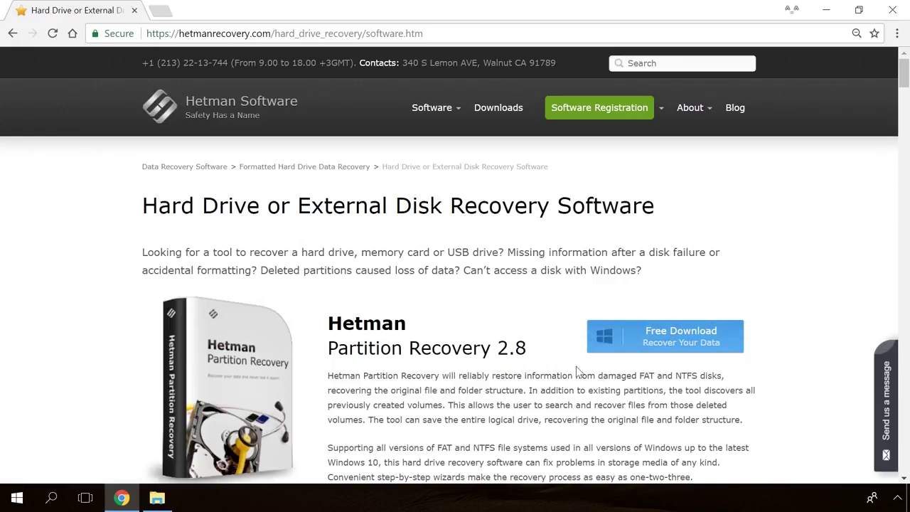
{"action": "left_click", "coordinate": [655, 341]}
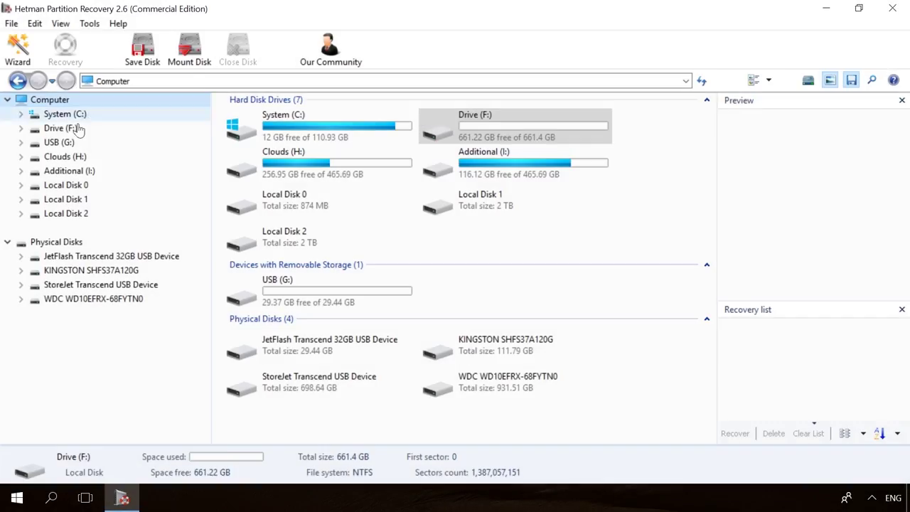
Step: Analyse Drive (F:), preview the deleted files and start recovering 856071704.mp4
{"action": "double_click", "coordinate": [71, 130]}
{"action": "left_click", "coordinate": [566, 387]}
{"action": "left_click", "coordinate": [567, 388]}
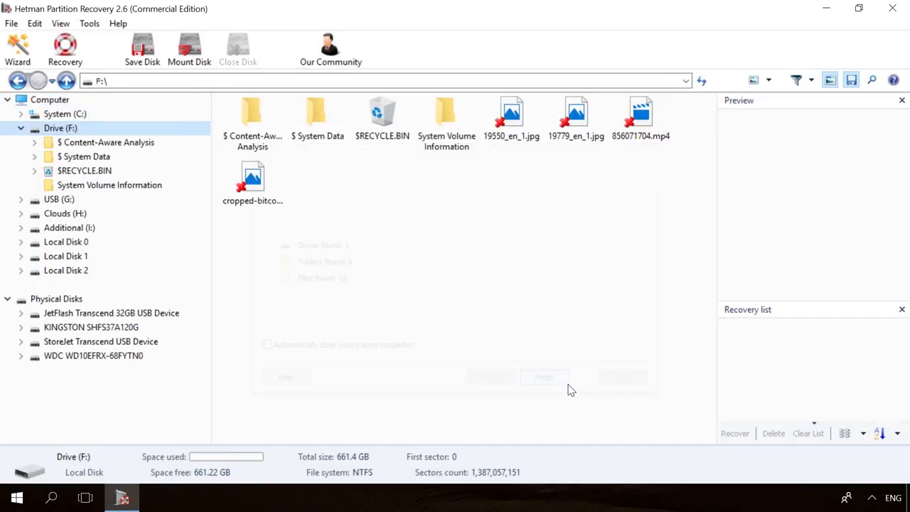
{"action": "left_click", "coordinate": [576, 117]}
{"action": "left_click", "coordinate": [648, 116]}
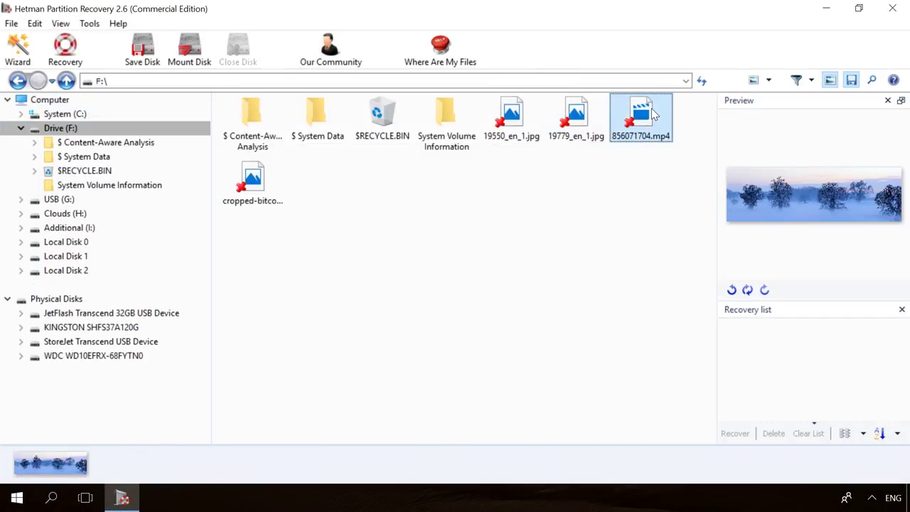
{"action": "left_click", "coordinate": [65, 49]}
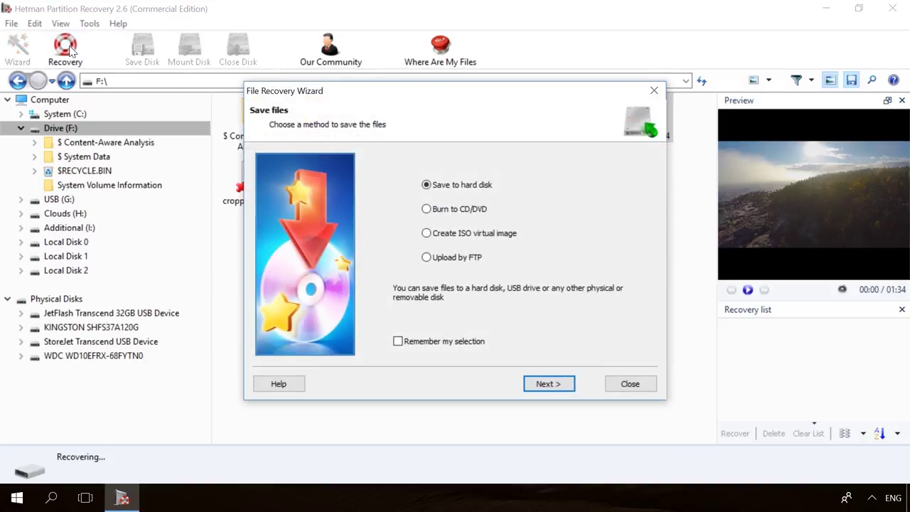
Step: Save the recovered files to hard disk and open the 'How to Fix the Error' blog article
{"action": "left_click", "coordinate": [539, 383]}
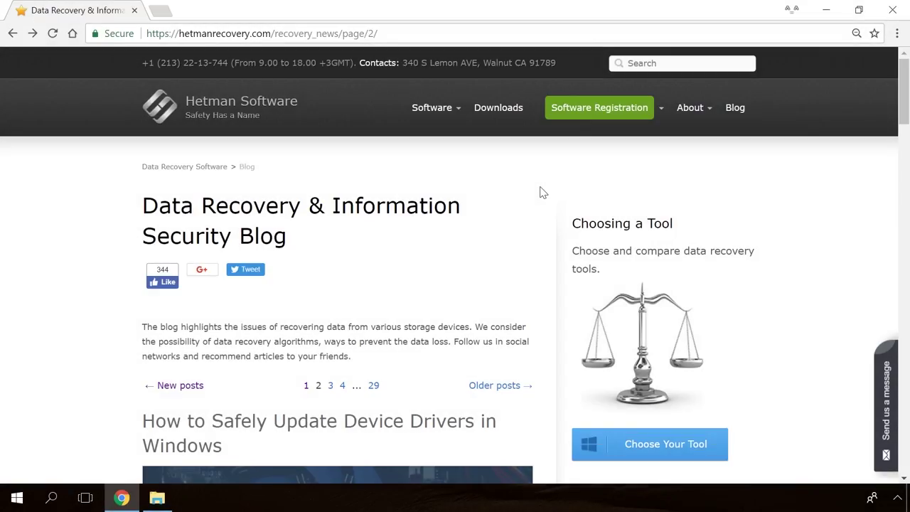
{"action": "scroll", "coordinate": [540, 193], "scroll_direction": "down", "scroll_amount": 8}
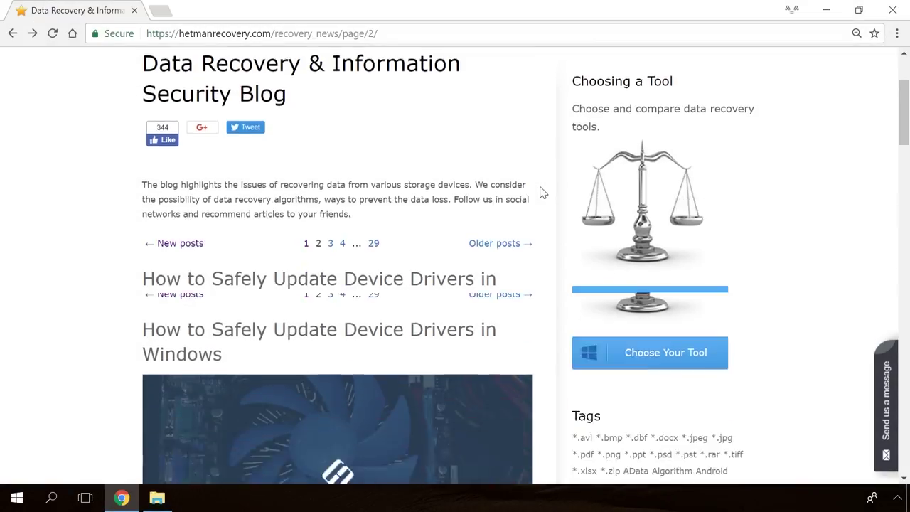
{"action": "scroll", "coordinate": [540, 192], "scroll_direction": "down", "scroll_amount": 15}
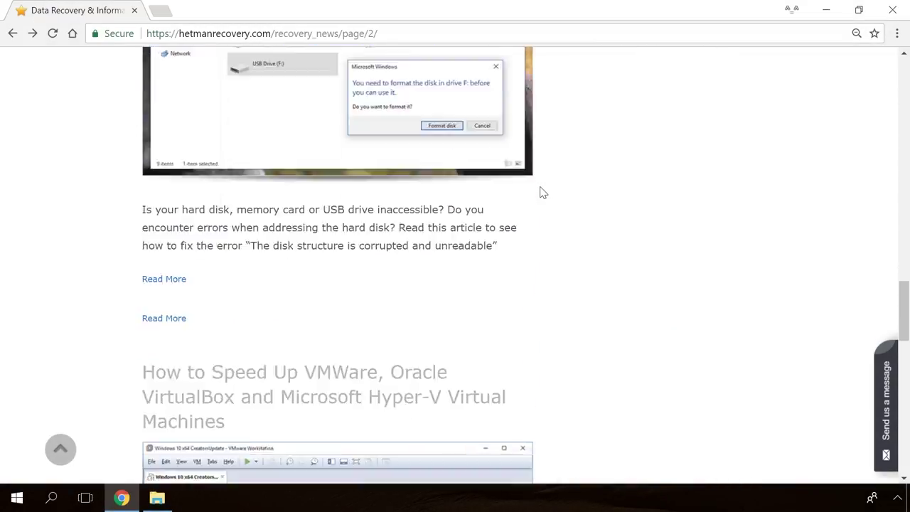
{"action": "scroll", "coordinate": [540, 193], "scroll_direction": "down", "scroll_amount": 4}
{"action": "scroll", "coordinate": [541, 192], "scroll_direction": "up", "scroll_amount": 19}
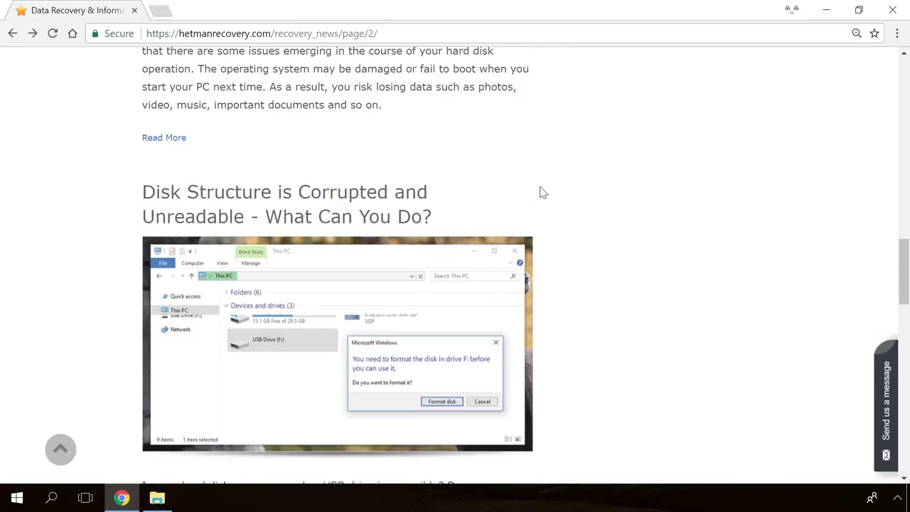
{"action": "scroll", "coordinate": [540, 192], "scroll_direction": "up", "scroll_amount": 3}
{"action": "left_click", "coordinate": [345, 255]}
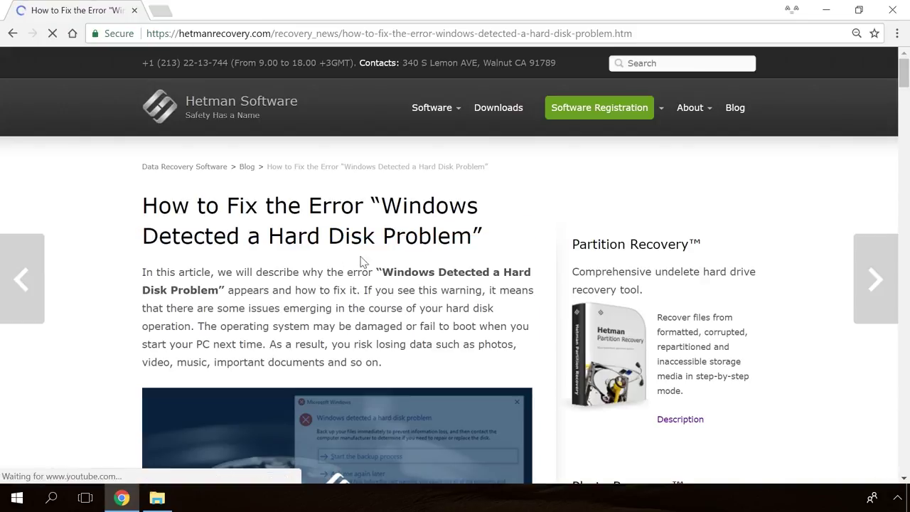
Step: Scroll to the article's video and type 'Hello' in the site's send-a-message form
{"action": "scroll", "coordinate": [540, 311], "scroll_direction": "down", "scroll_amount": 20}
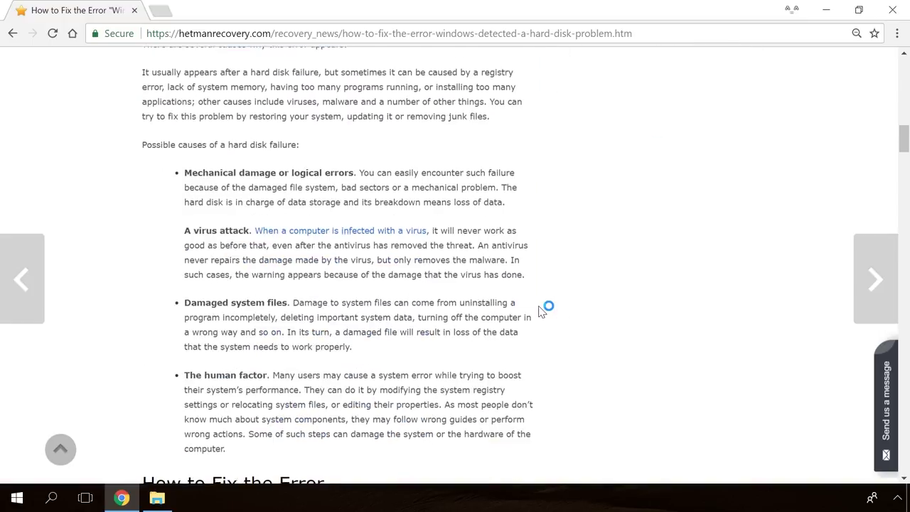
{"action": "scroll", "coordinate": [541, 310], "scroll_direction": "down", "scroll_amount": 5}
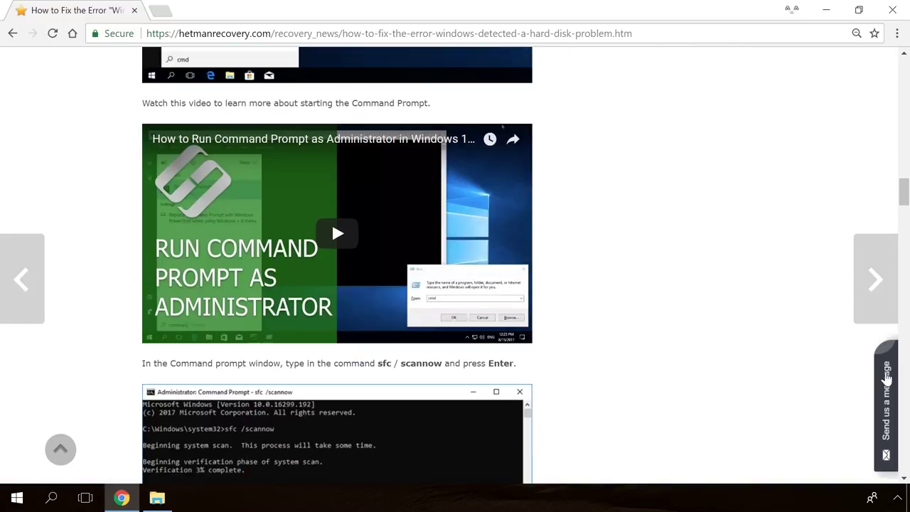
{"action": "left_click", "coordinate": [890, 384]}
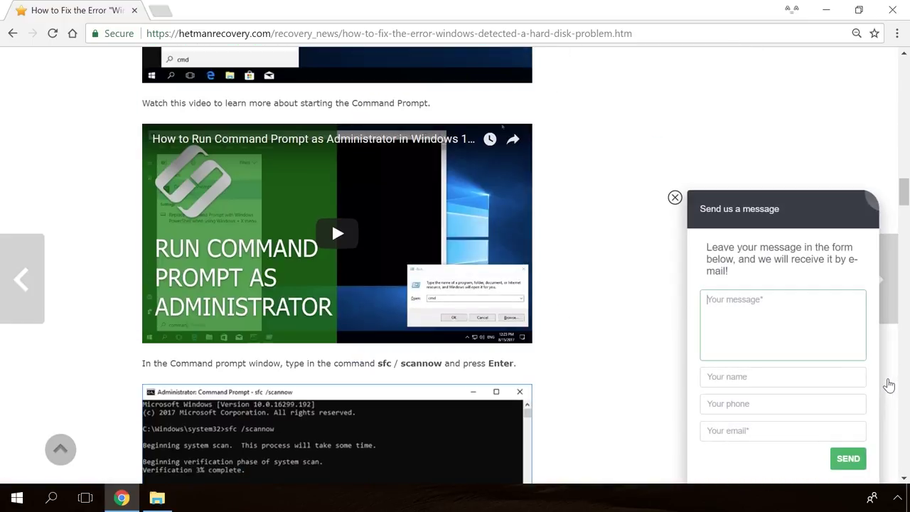
{"action": "type", "text": "Hello"}
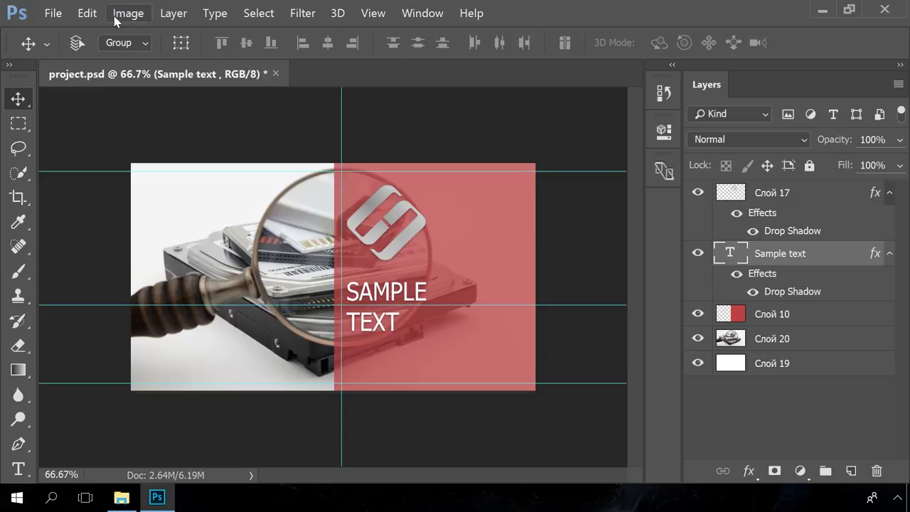
Step: Browse Photoshop's File menu, then bring up the Edit > Preferences submenu
{"action": "left_click", "coordinate": [53, 14]}
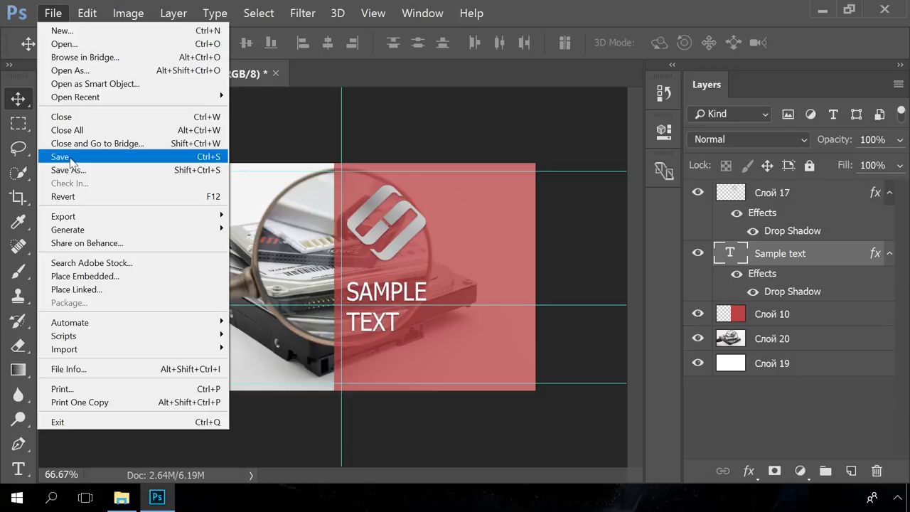
{"action": "mouse_move", "coordinate": [90, 16]}
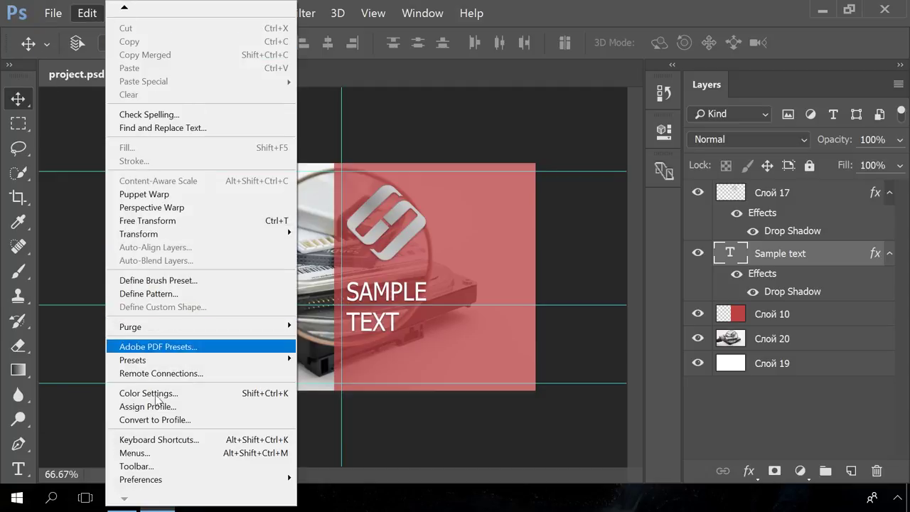
{"action": "mouse_move", "coordinate": [158, 485]}
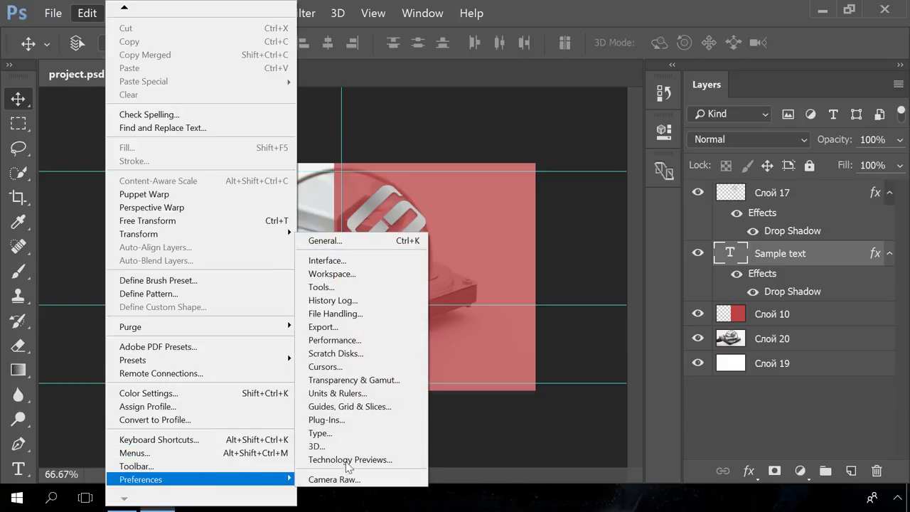
Step: In File Handling, enable background saving and auto-save recovery information every 5 Minutes
{"action": "left_click", "coordinate": [340, 318]}
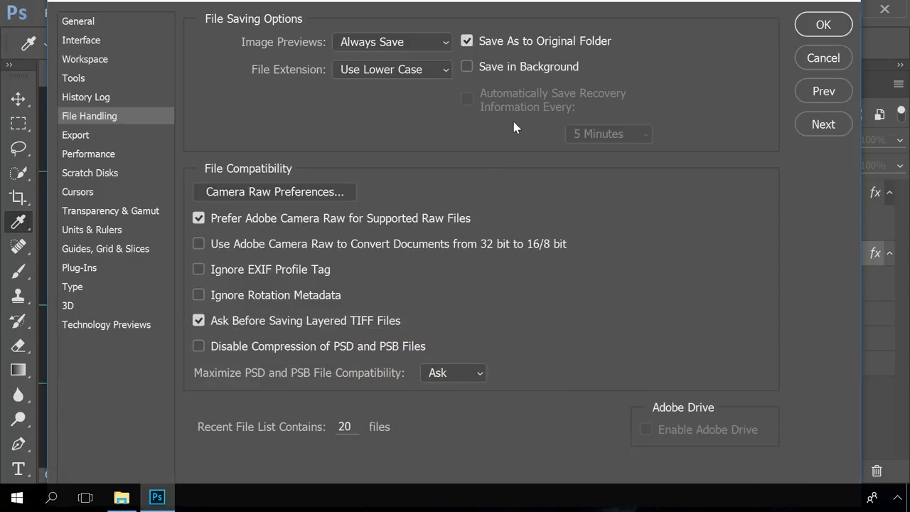
{"action": "left_click", "coordinate": [512, 66]}
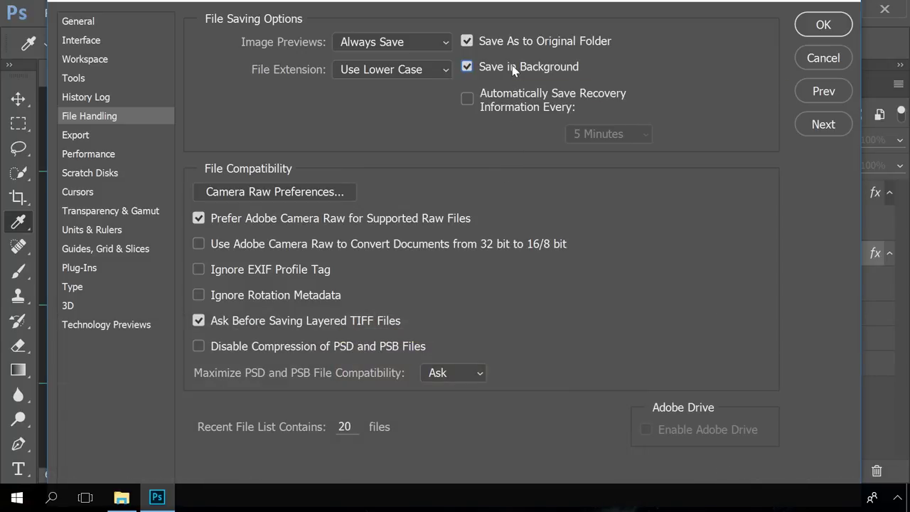
{"action": "left_click", "coordinate": [512, 100]}
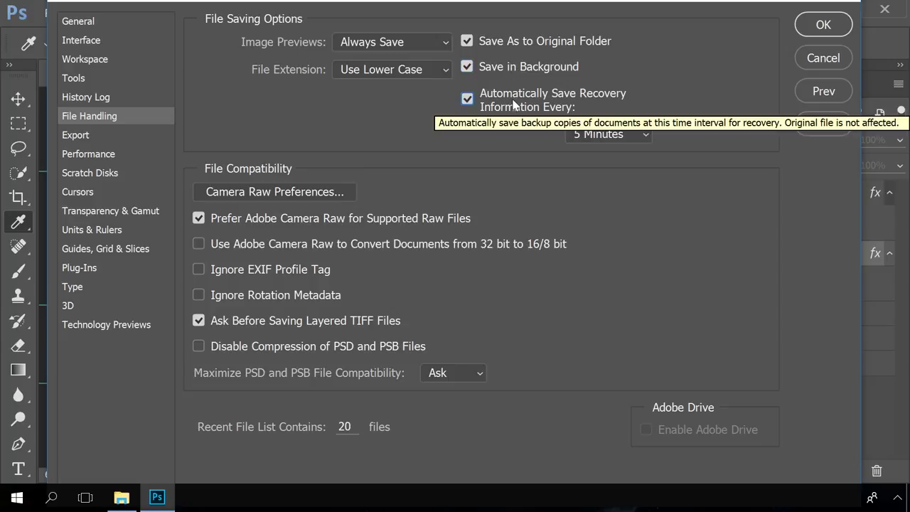
{"action": "left_click", "coordinate": [615, 136]}
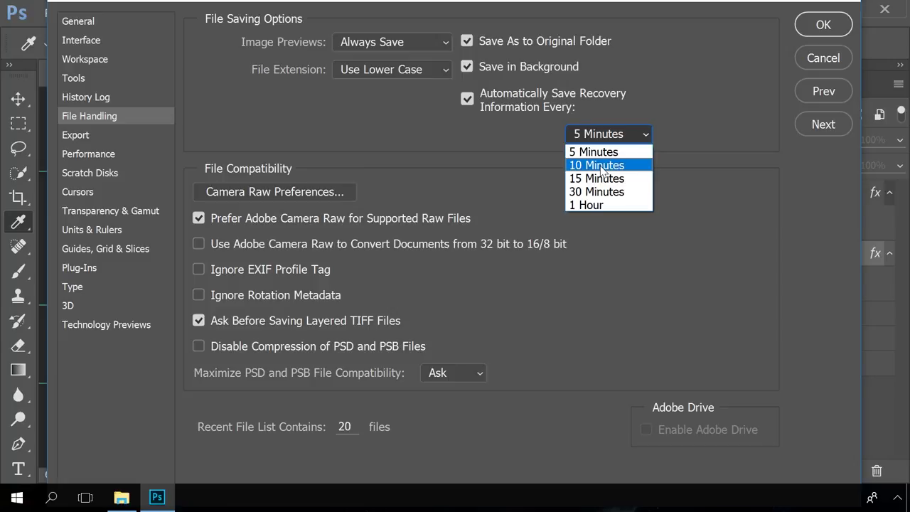
{"action": "left_click", "coordinate": [601, 166]}
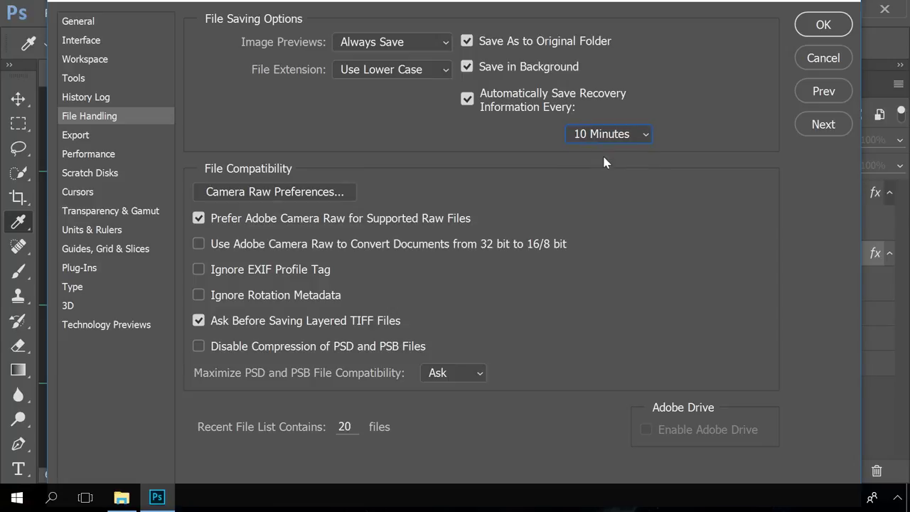
{"action": "left_click", "coordinate": [608, 142]}
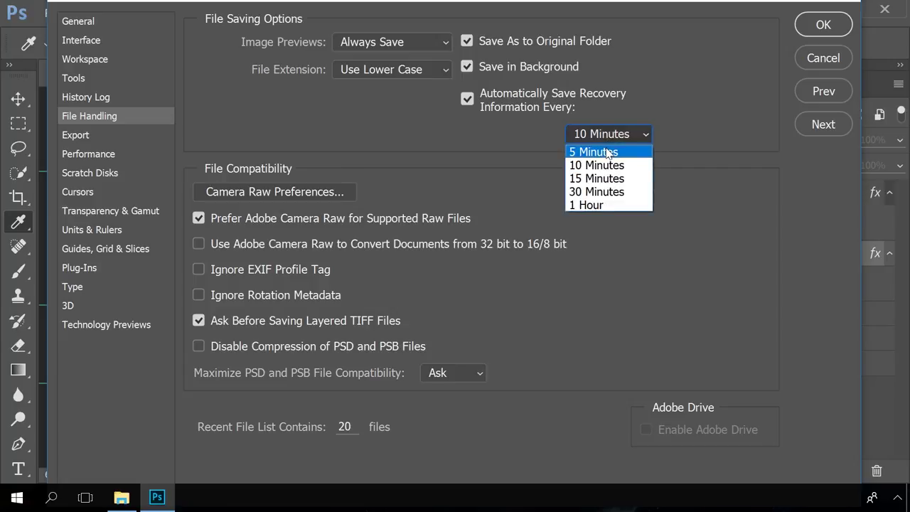
{"action": "left_click", "coordinate": [606, 152]}
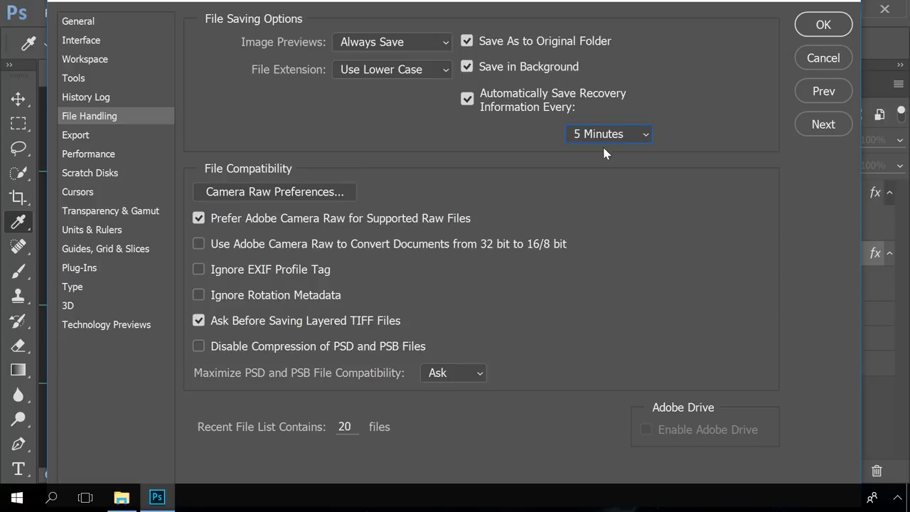
{"action": "left_click", "coordinate": [822, 26]}
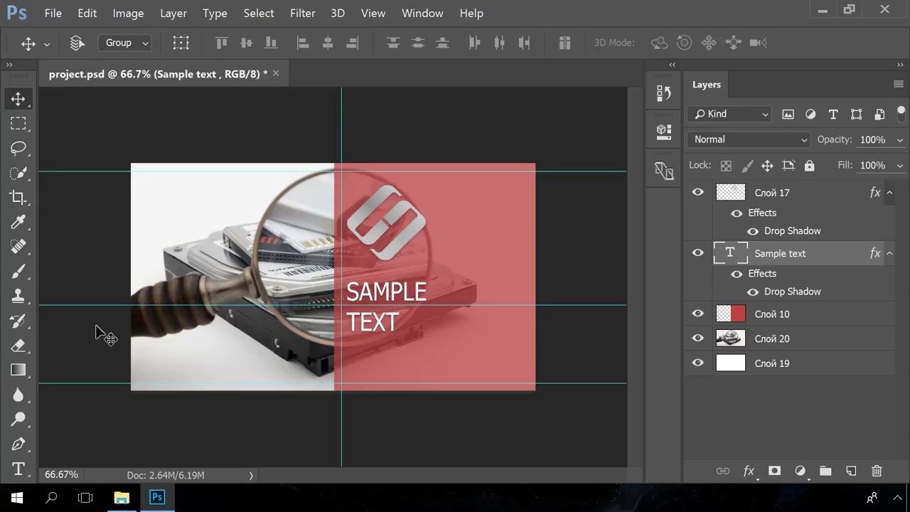
Step: Show the full path of Photoshop CC 2015.5's AutoRecover folder in File Explorer
{"action": "left_click", "coordinate": [120, 501]}
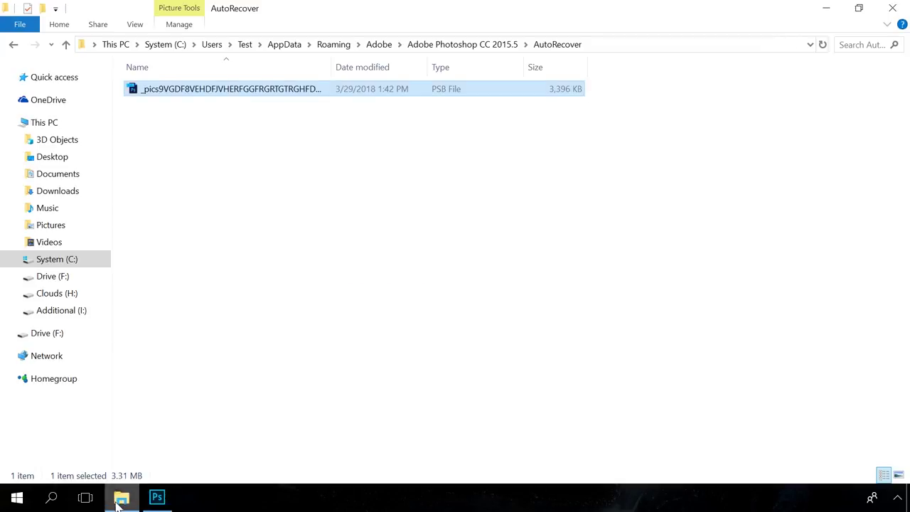
{"action": "left_click", "coordinate": [639, 43]}
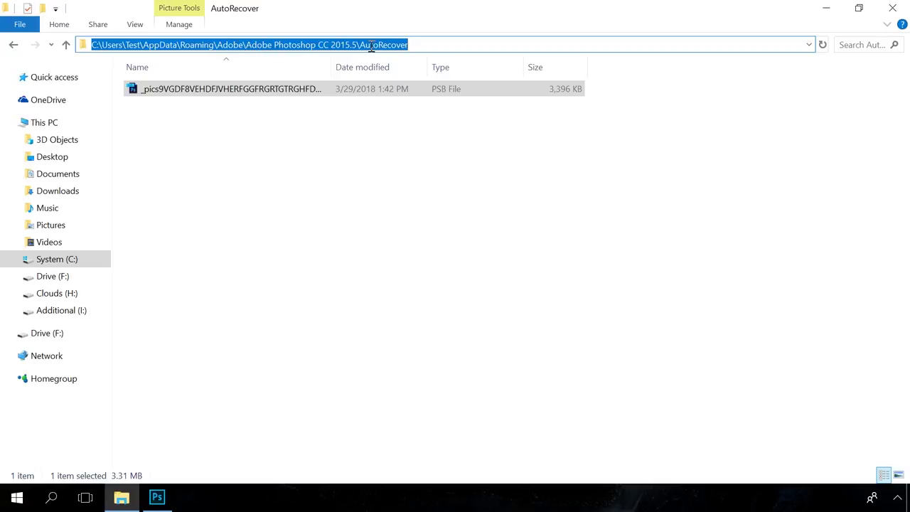
{"action": "left_click", "coordinate": [329, 114]}
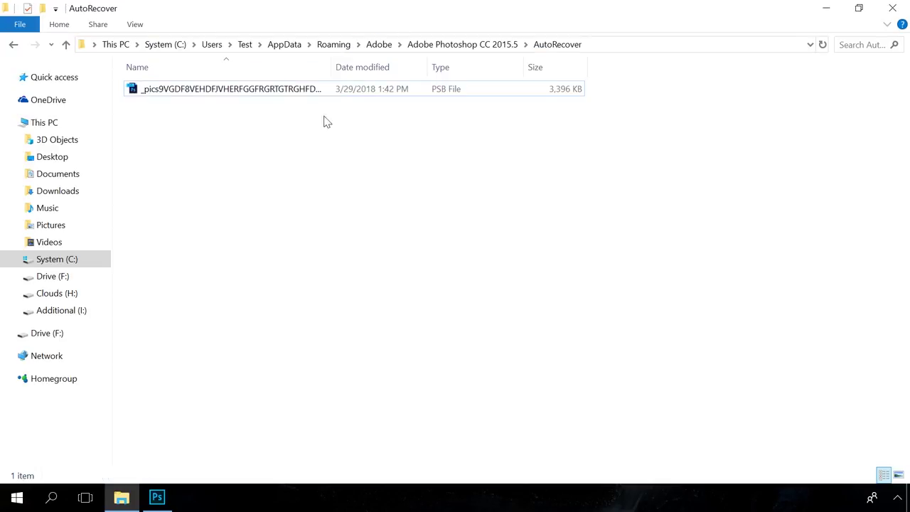
Step: Widen the Name column to show the full recovery filename, then open the .psb file
{"action": "left_click_drag", "start_coordinate": [333, 69], "coordinate": [431, 69]}
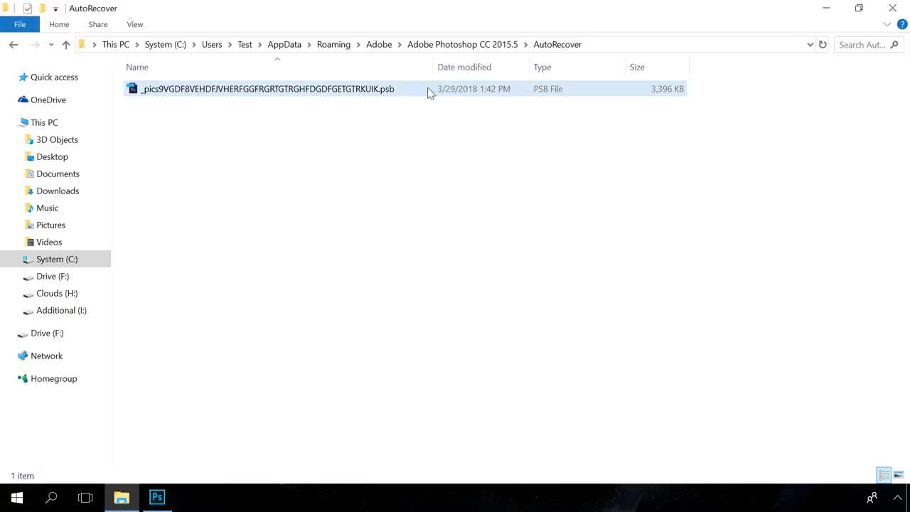
{"action": "double_click", "coordinate": [302, 90]}
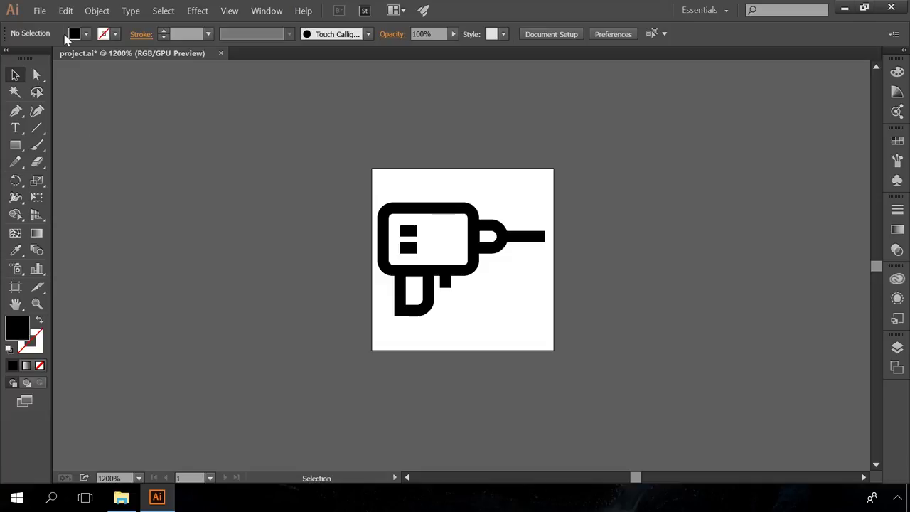
{"action": "left_click", "coordinate": [40, 11]}
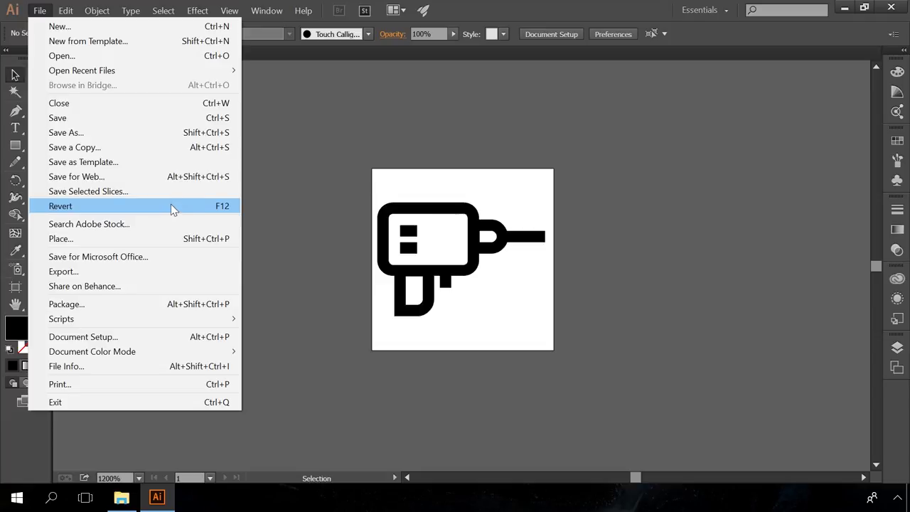
{"action": "left_click", "coordinate": [281, 205]}
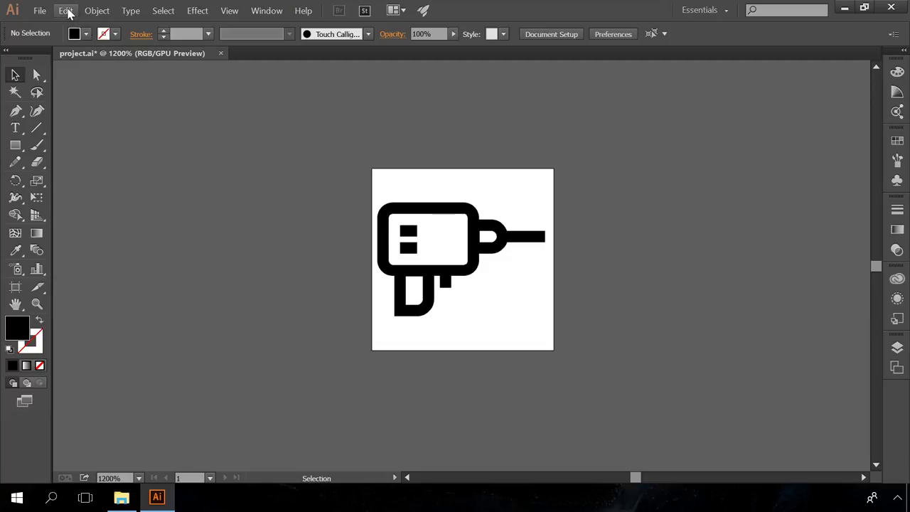
Step: Open Illustrator's File Handling & Clipboard preferences and keep data recovery at every 2 Minutes
{"action": "left_click", "coordinate": [66, 12]}
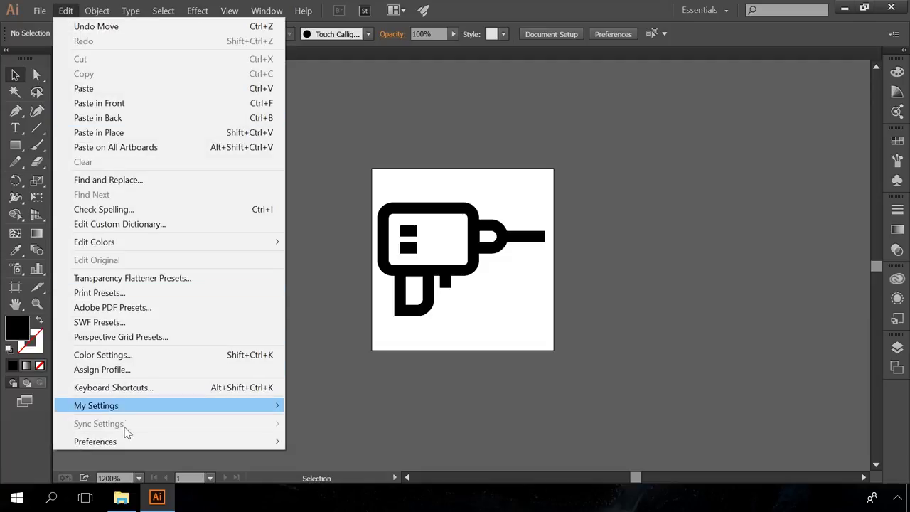
{"action": "mouse_move", "coordinate": [126, 444]}
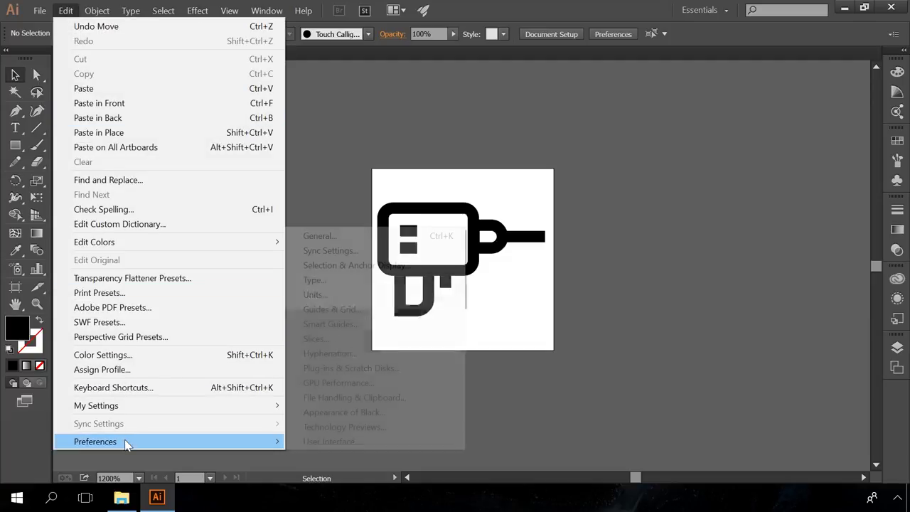
{"action": "left_click", "coordinate": [387, 403]}
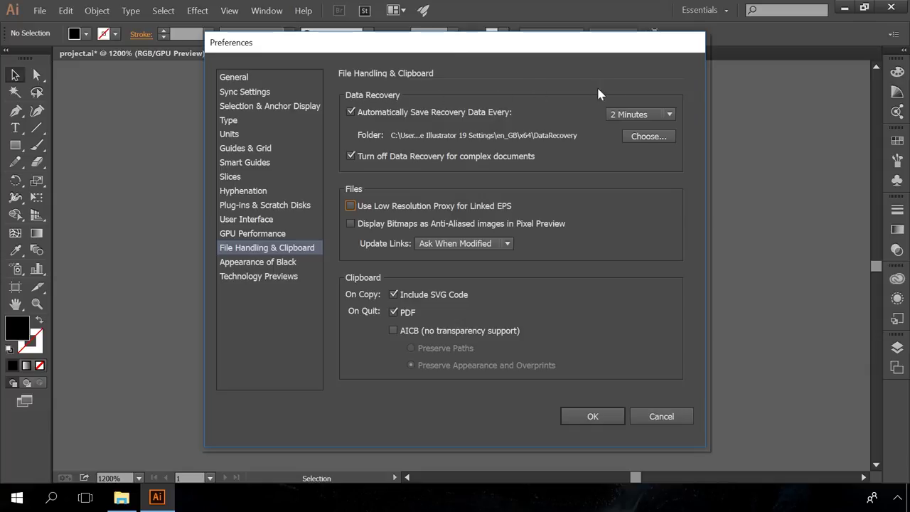
{"action": "left_click", "coordinate": [636, 115]}
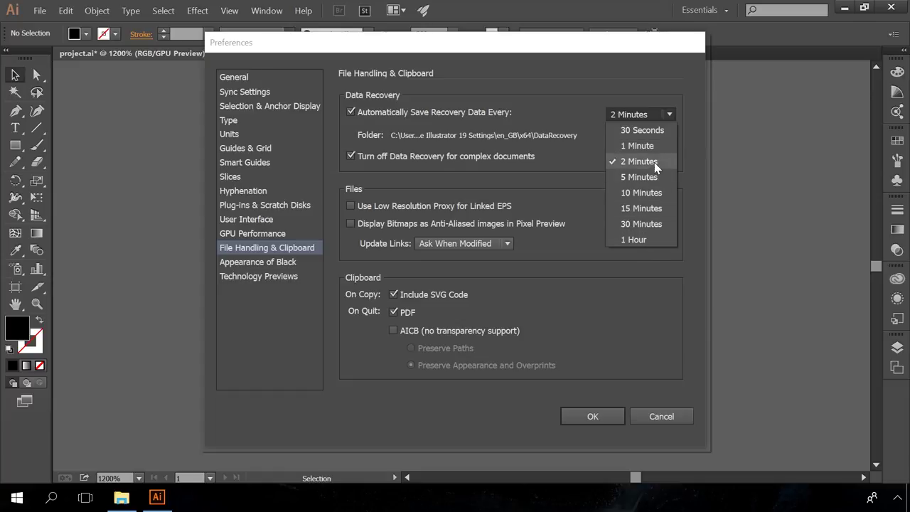
{"action": "left_click", "coordinate": [647, 89]}
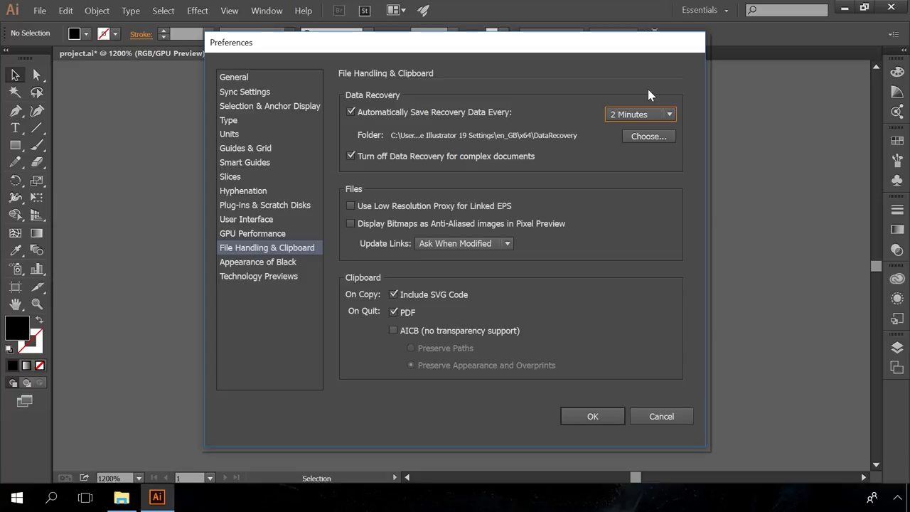
Step: Browse for the recovery folder to view the DataRecovery path, closing without choosing one
{"action": "left_click", "coordinate": [649, 137]}
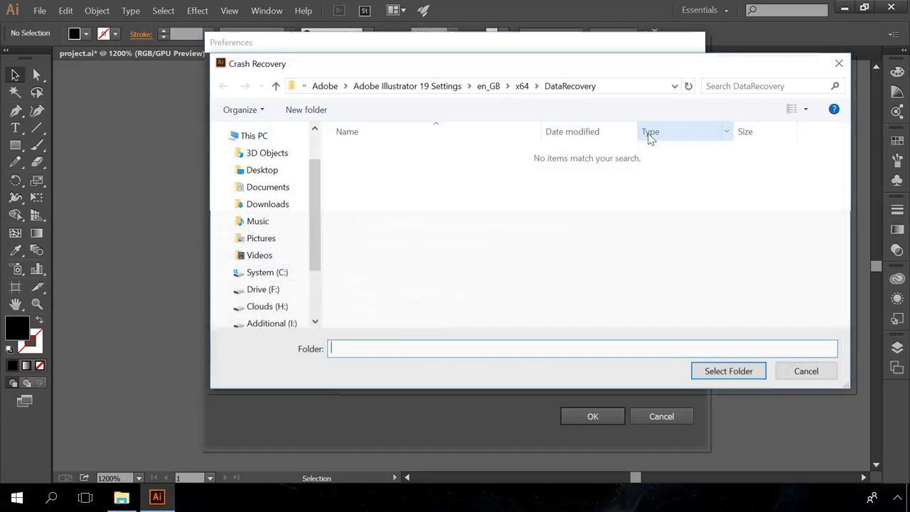
{"action": "left_click_drag", "start_coordinate": [582, 68], "coordinate": [504, 54]}
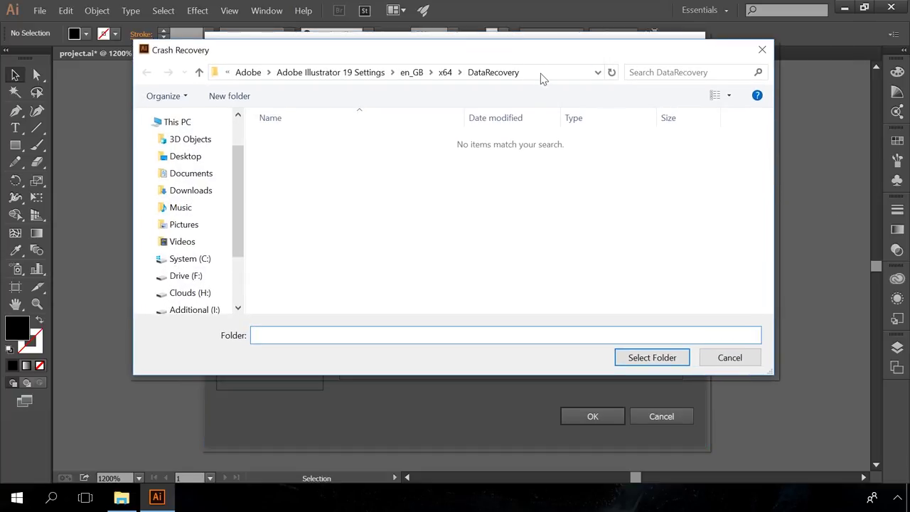
{"action": "left_click", "coordinate": [540, 71]}
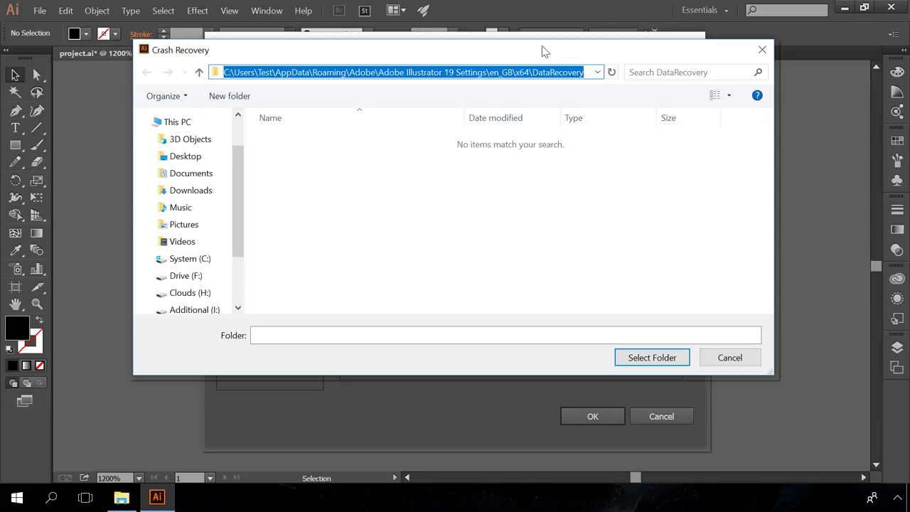
{"action": "left_click", "coordinate": [763, 54]}
Step: Cancel Preferences and close project.ai without saving changes
{"action": "left_click", "coordinate": [671, 416]}
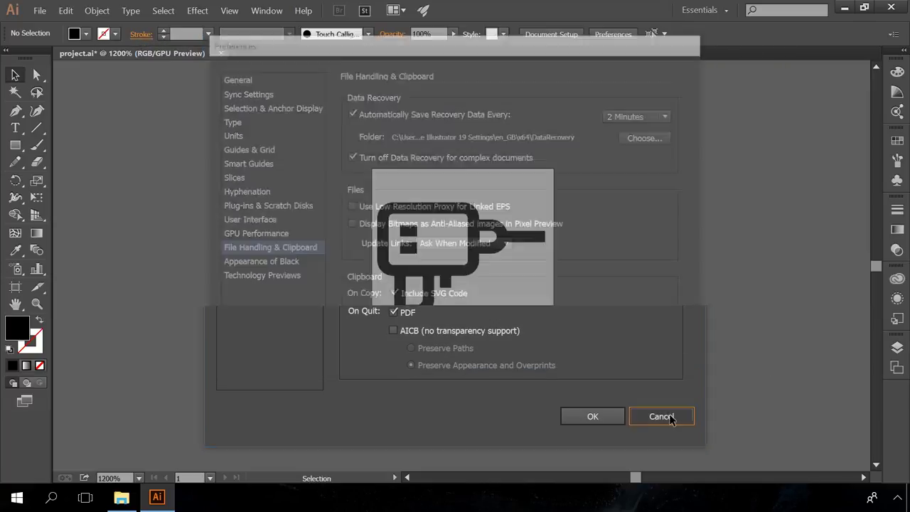
{"action": "left_click", "coordinate": [891, 7]}
{"action": "left_click", "coordinate": [519, 267]}
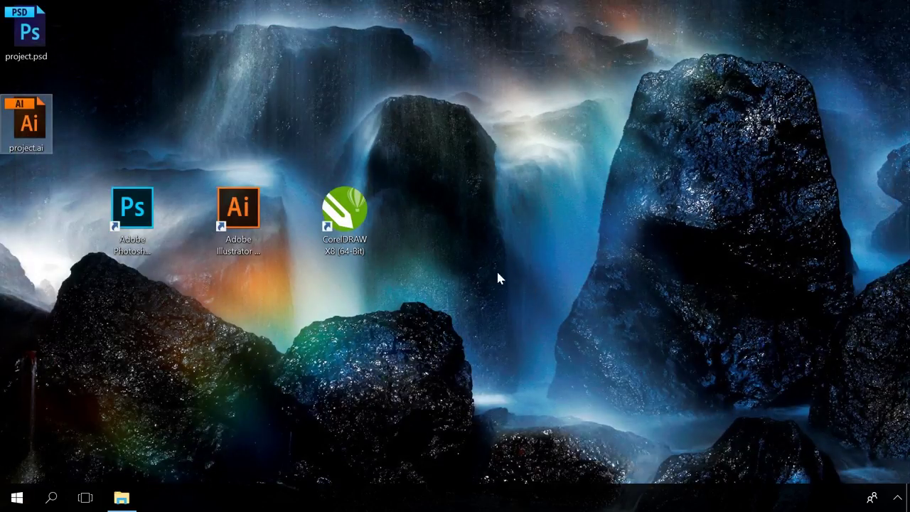
Step: Open the AIDBTemp .aid recovery file from the DataRecovery folder in Illustrator
{"action": "left_click", "coordinate": [127, 499]}
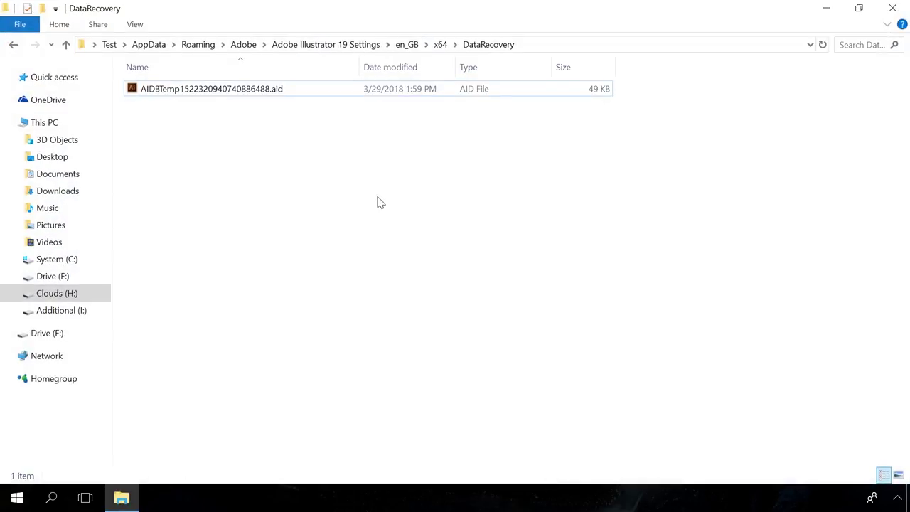
{"action": "left_click", "coordinate": [245, 92]}
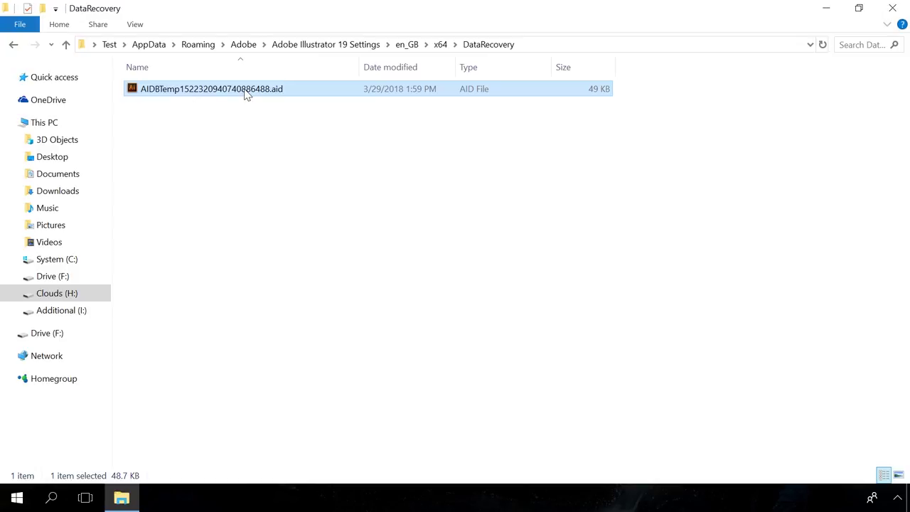
{"action": "double_click", "coordinate": [245, 92]}
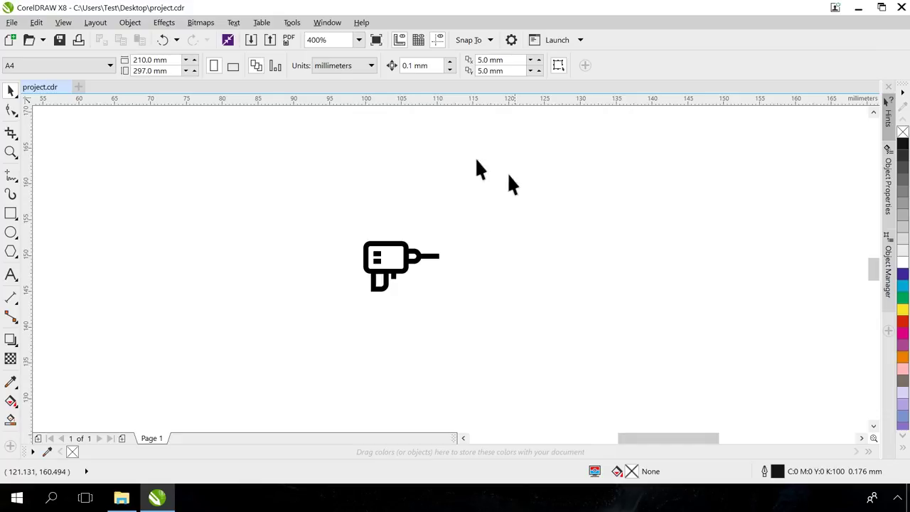
Step: In Tools > Options > Save, turn on Back up every 10 minutes
{"action": "left_click", "coordinate": [292, 22]}
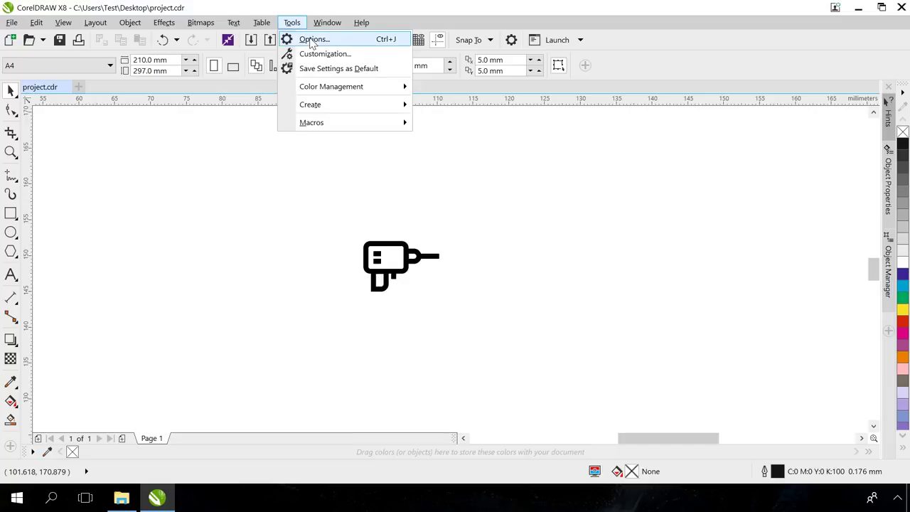
{"action": "left_click", "coordinate": [307, 39]}
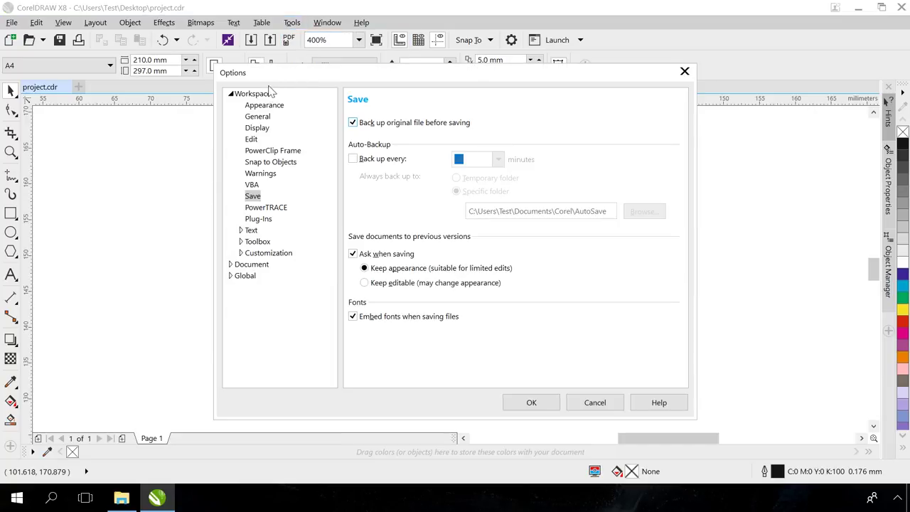
{"action": "left_click", "coordinate": [263, 93]}
{"action": "left_click", "coordinate": [253, 196]}
{"action": "left_click", "coordinate": [362, 160]}
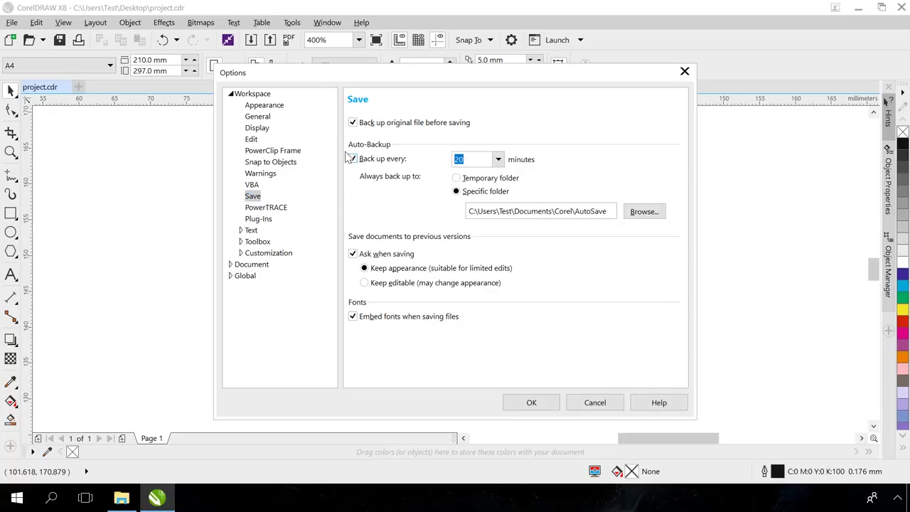
{"action": "left_click", "coordinate": [498, 160]}
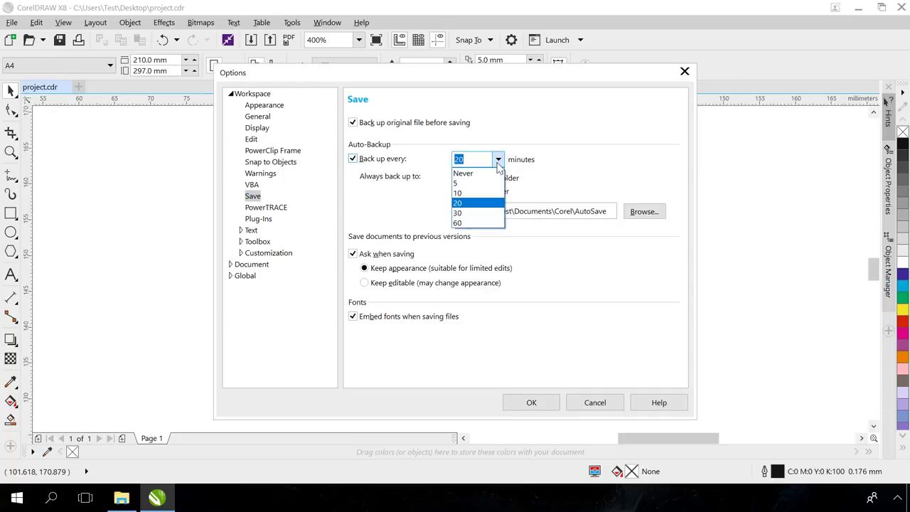
{"action": "left_click", "coordinate": [463, 194]}
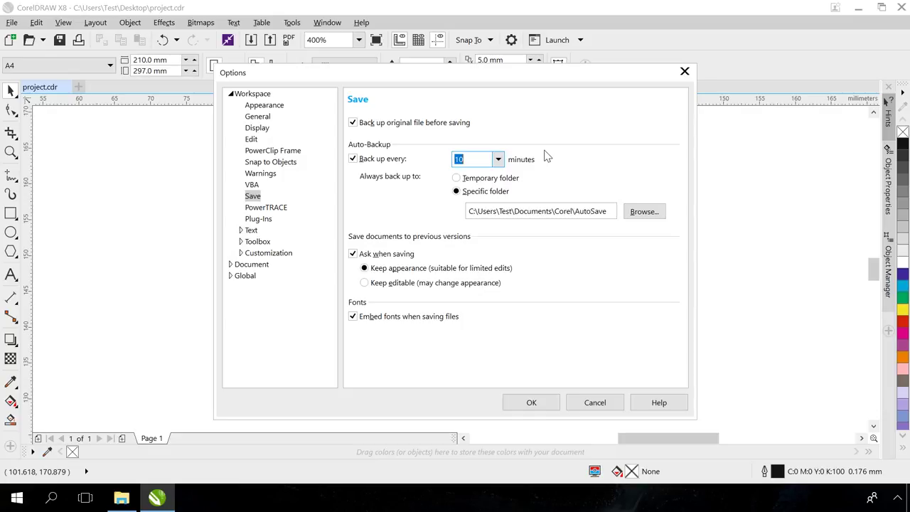
Step: Keep backups in the specific Corel AutoSave folder, checking its path via Browse
{"action": "left_click", "coordinate": [456, 192]}
{"action": "left_click", "coordinate": [538, 211]}
{"action": "left_click", "coordinate": [642, 216]}
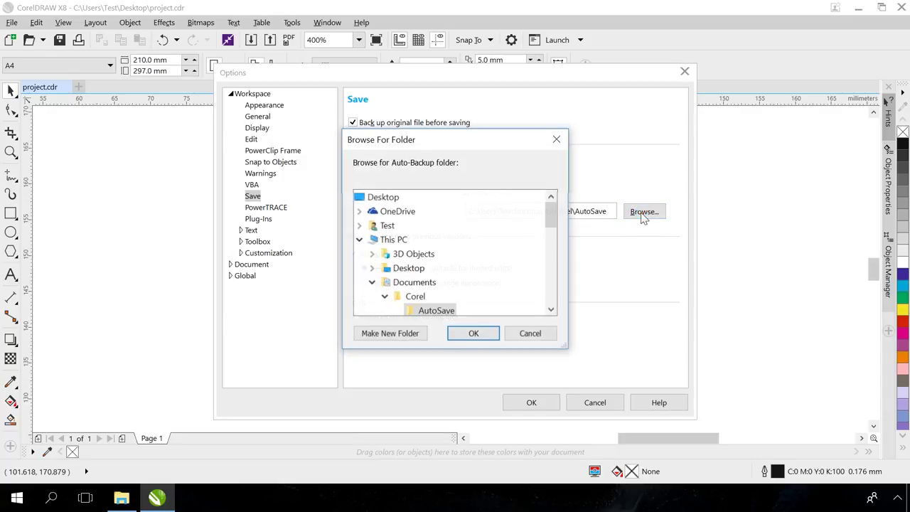
{"action": "left_click", "coordinate": [557, 142]}
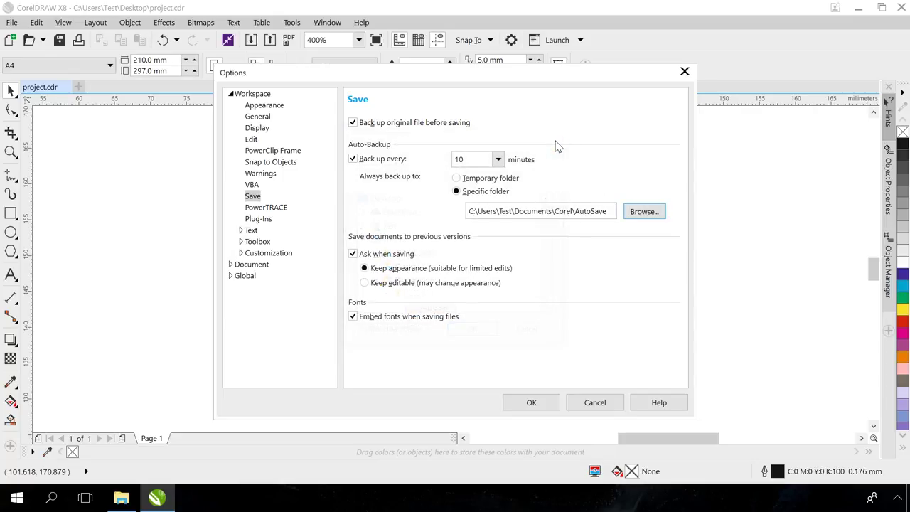
{"action": "left_click", "coordinate": [122, 500]}
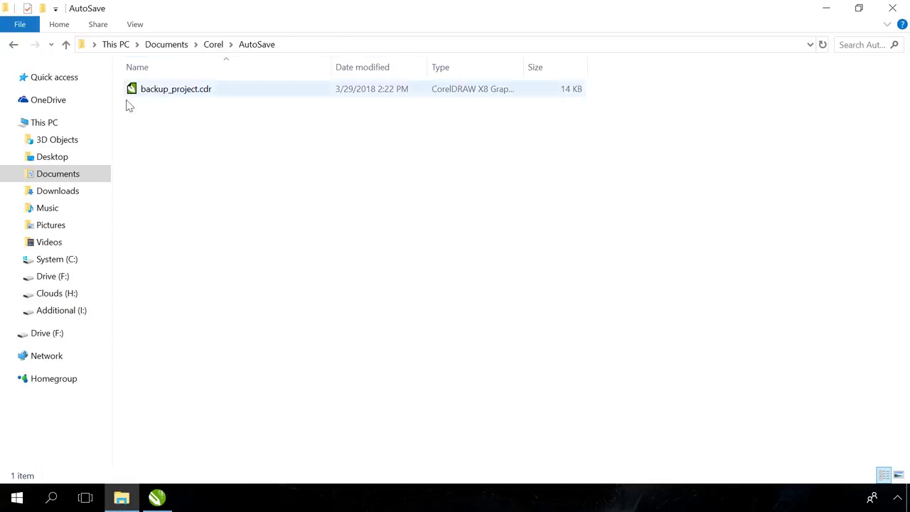
{"action": "left_click", "coordinate": [203, 89]}
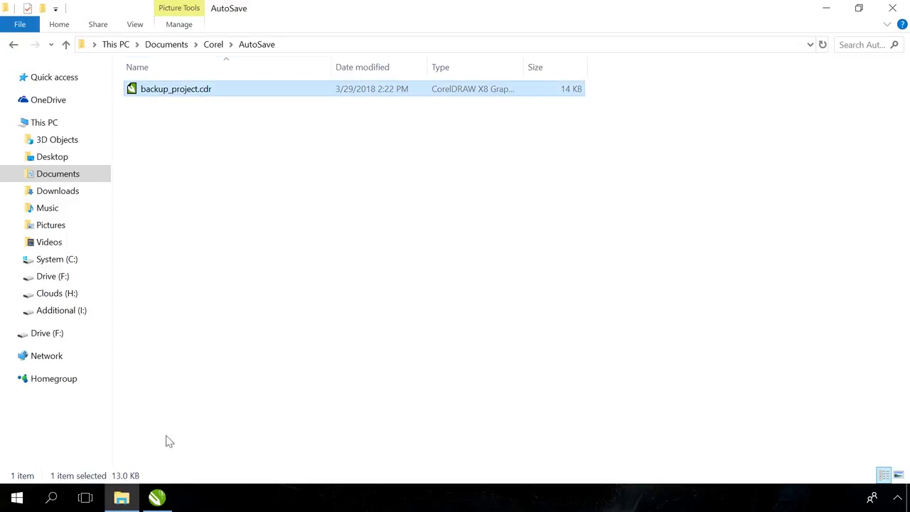
{"action": "left_click", "coordinate": [156, 497]}
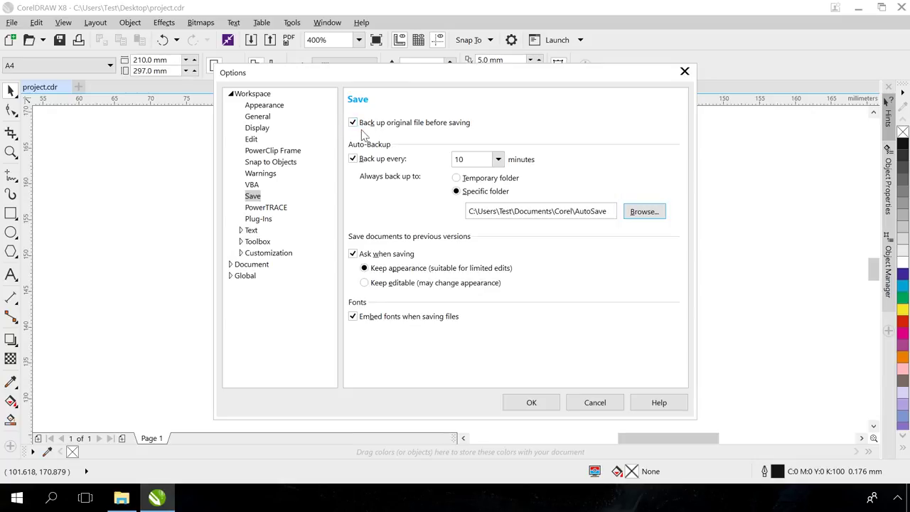
Step: Uncheck 'Back up original file before saving' in CorelDRAW X8's Save options
{"action": "left_click", "coordinate": [353, 124]}
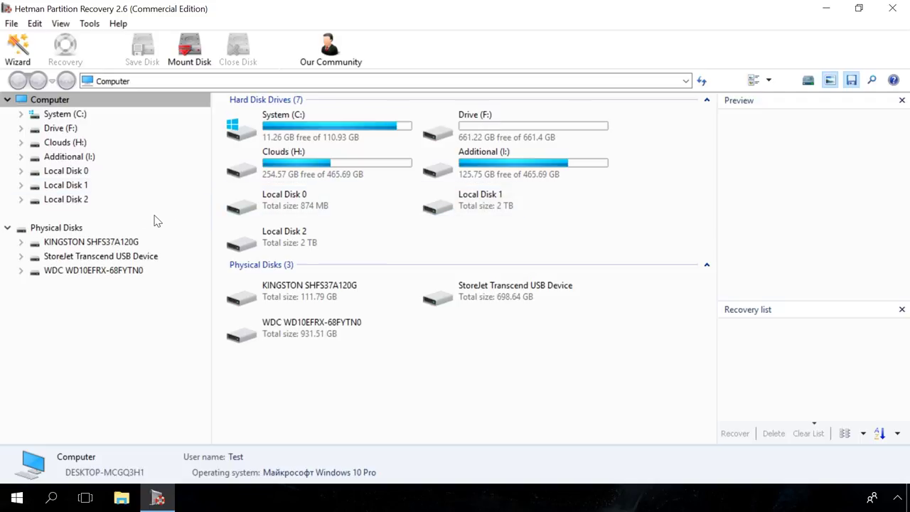
Step: Run a fast scan of Drive (F:) and drag project.ai, project.cdr and project.psd into the Recovery list
{"action": "double_click", "coordinate": [63, 130]}
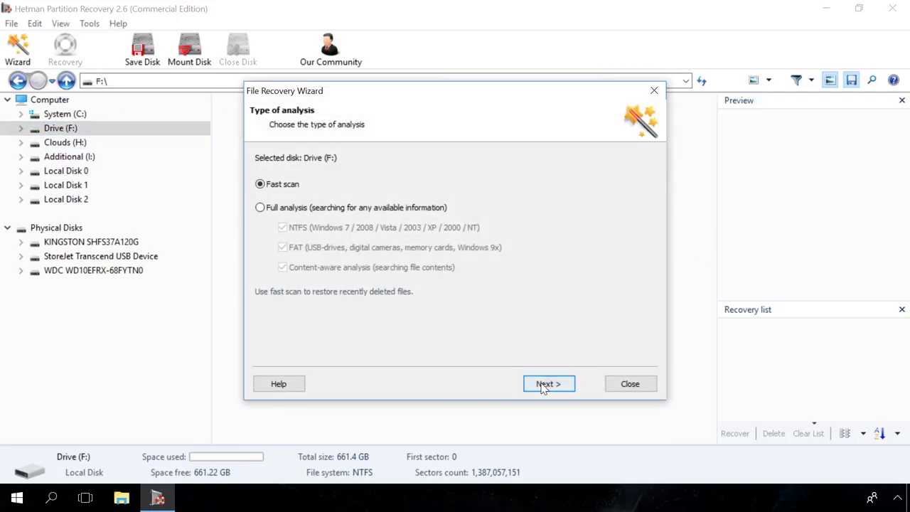
{"action": "left_click", "coordinate": [542, 385]}
{"action": "left_click", "coordinate": [544, 384]}
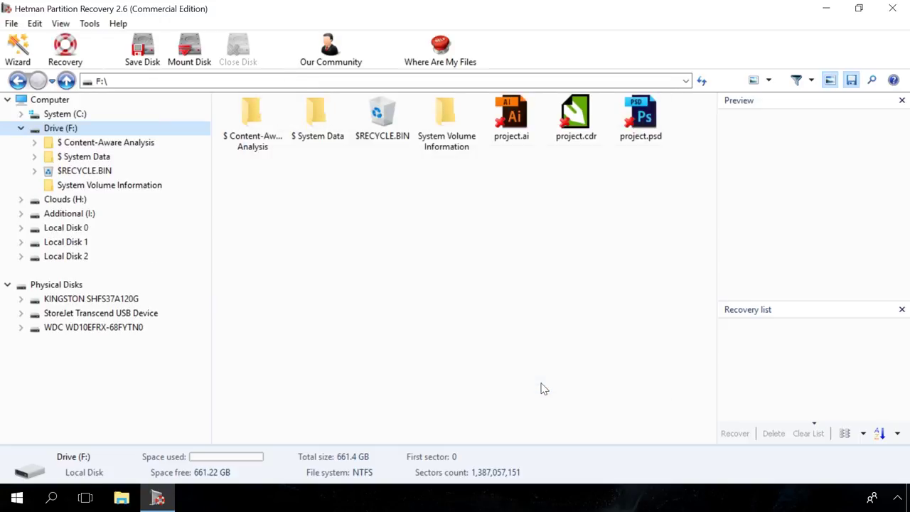
{"action": "left_click_drag", "start_coordinate": [681, 174], "coordinate": [502, 113]}
{"action": "left_click_drag", "start_coordinate": [512, 118], "coordinate": [752, 348]}
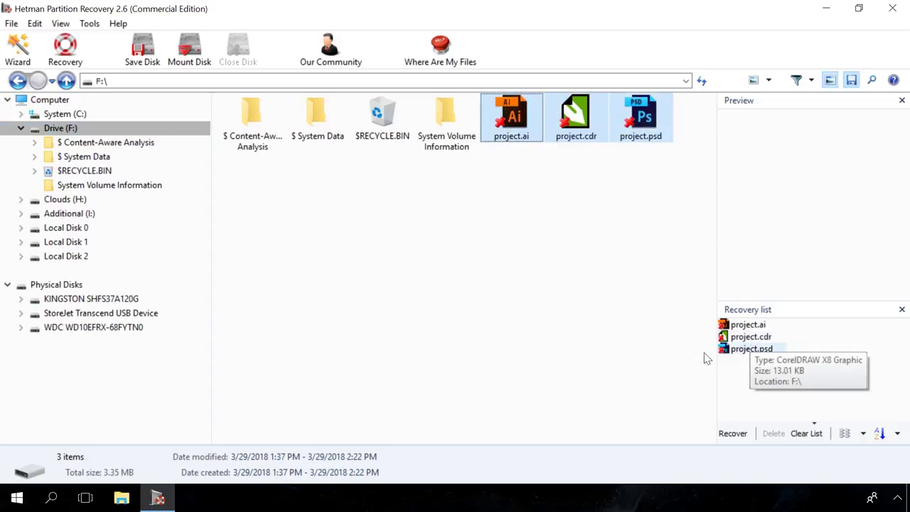
Step: Save the three recovered project files to the Desktop on hard disk, then finish the wizard
{"action": "left_click", "coordinate": [73, 52]}
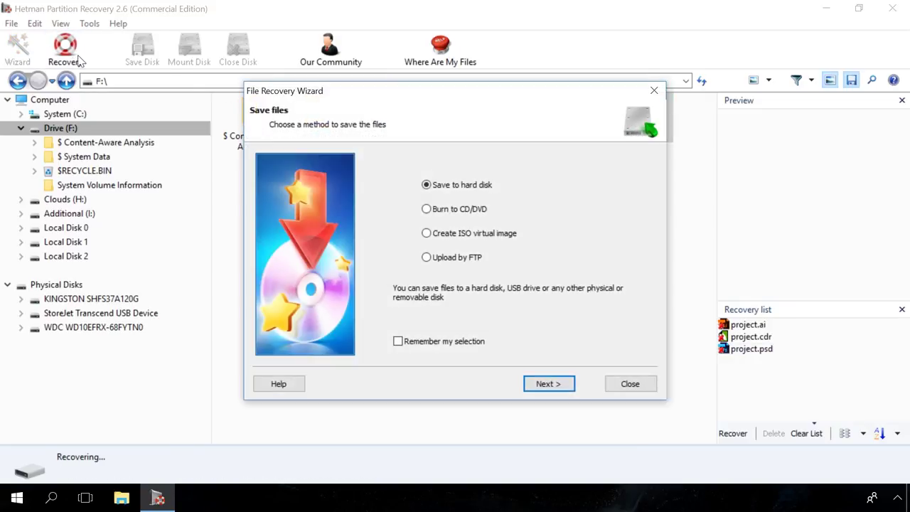
{"action": "left_click", "coordinate": [549, 384]}
{"action": "left_click", "coordinate": [613, 194]}
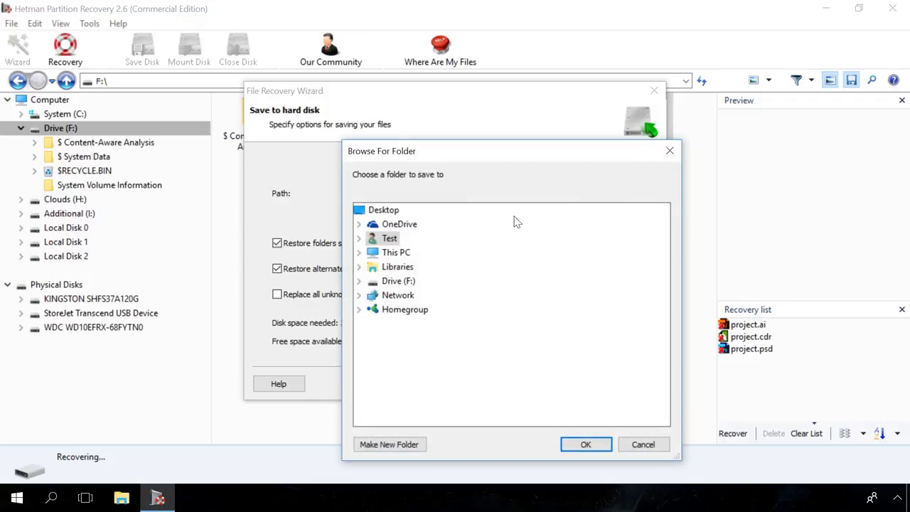
{"action": "left_click", "coordinate": [586, 448]}
{"action": "left_click", "coordinate": [552, 384]}
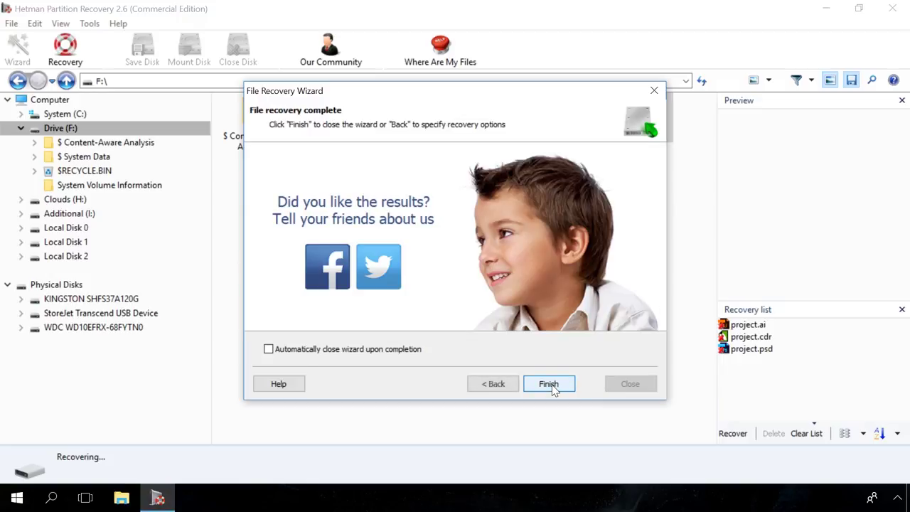
{"action": "left_click", "coordinate": [548, 384]}
{"action": "left_click", "coordinate": [908, 497]}
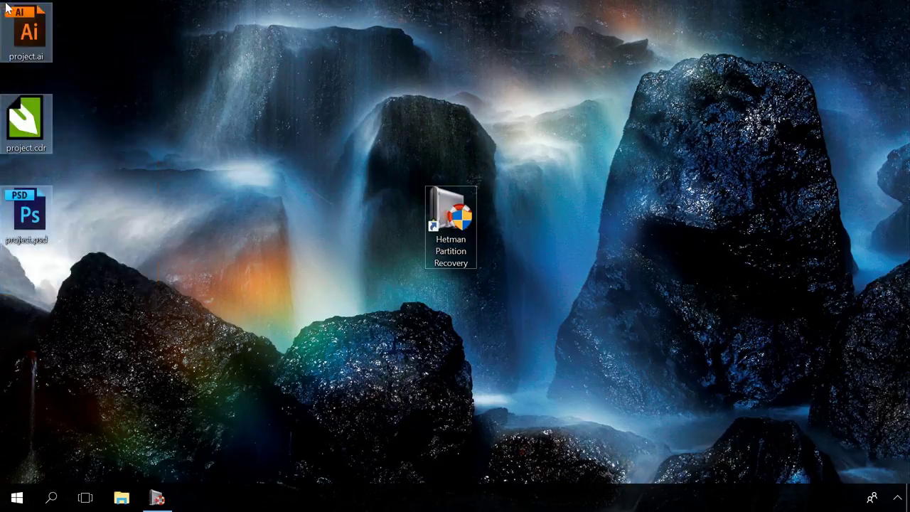
{"action": "left_click_drag", "start_coordinate": [60, 241], "coordinate": [97, 21]}
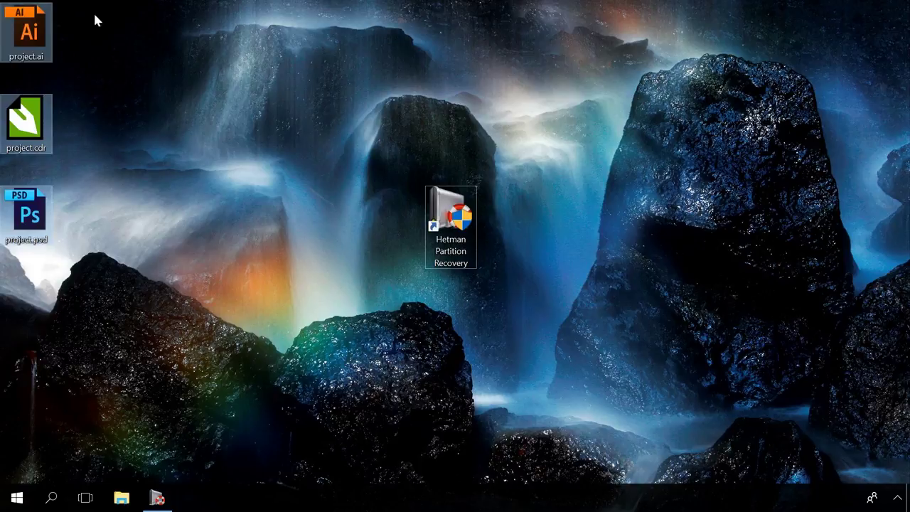
{"action": "left_click", "coordinate": [187, 261]}
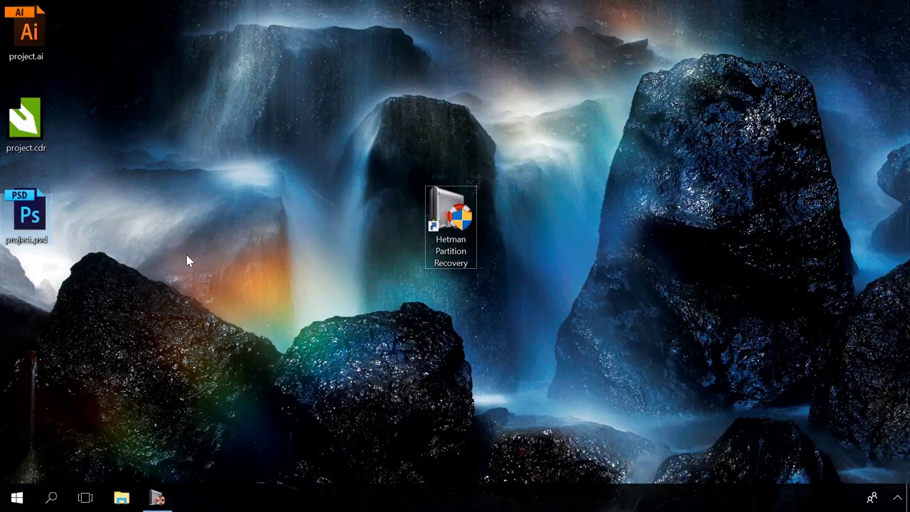